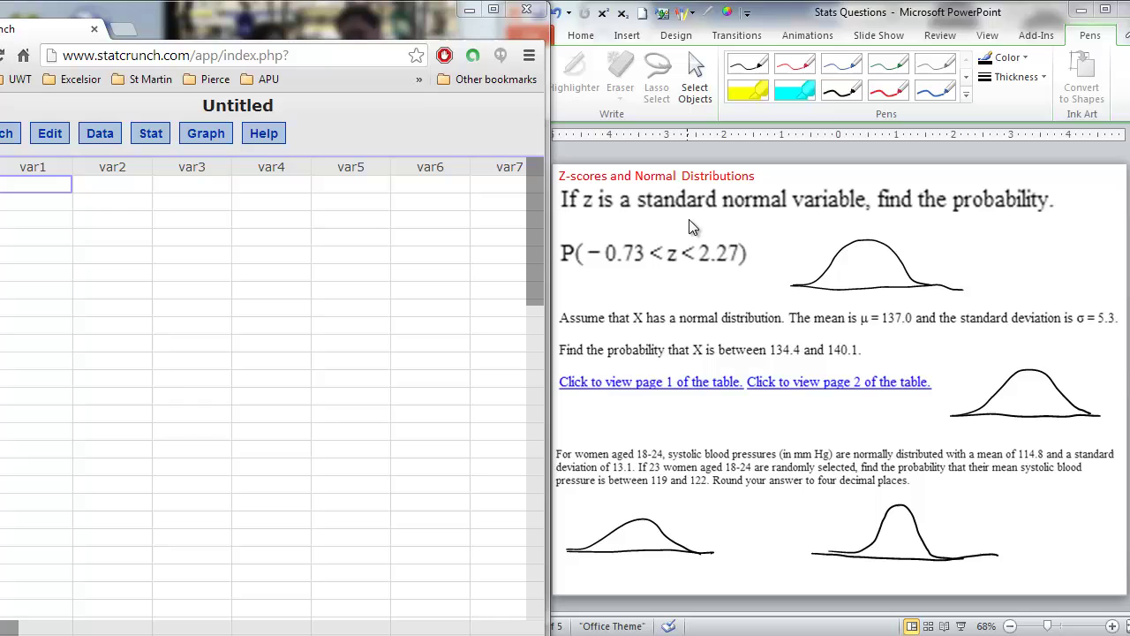
Step: Highlight 'standard normal variable' in yellow, then ink μ=0 at the first curve's centre and σ=1 beside it in black
left_click(746, 88)
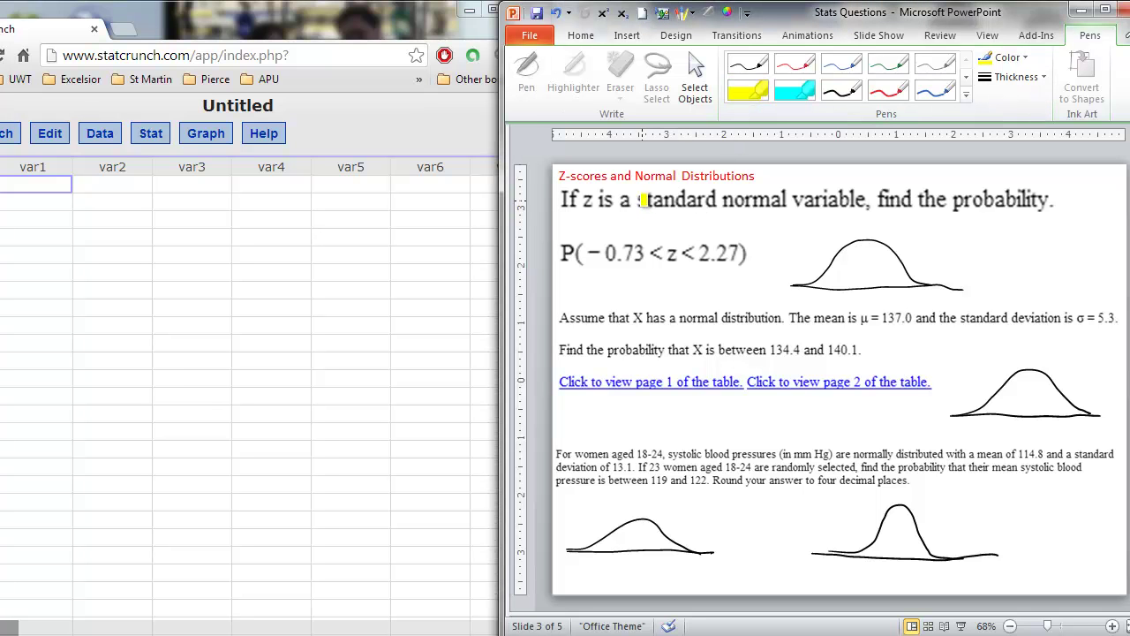
left_click_drag(641, 200, 865, 199)
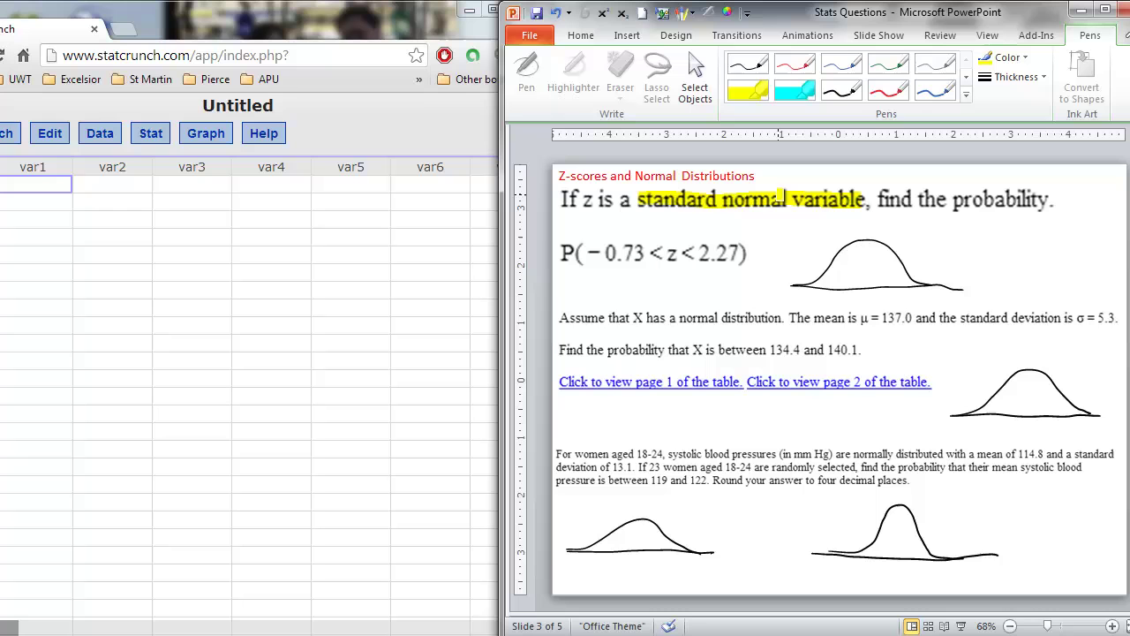
left_click(758, 68)
mouse_move(864, 285)
left_mouse_down()
mouse_move(860, 309)
mouse_move(881, 306)
left_mouse_up()
left_click_drag(892, 303, 889, 304)
left_click_drag(924, 233, 954, 238)
Step: Underline −0.73 and draw the left boundary line labelled -.73 on the first curve
left_click_drag(597, 268, 637, 268)
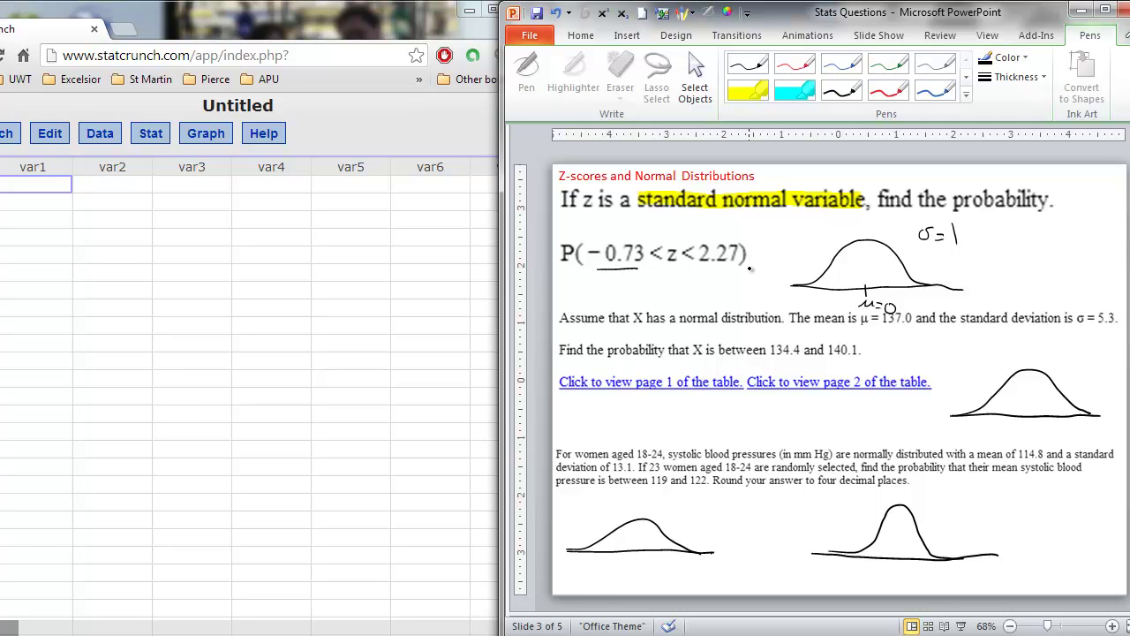
left_click_drag(847, 245, 847, 303)
left_click_drag(850, 295, 851, 304)
Step: Circle σ=1 and draw the right boundary line labelled 2.27
mouse_move(926, 217)
left_mouse_down()
mouse_move(944, 253)
mouse_move(971, 230)
mouse_move(949, 213)
left_mouse_up()
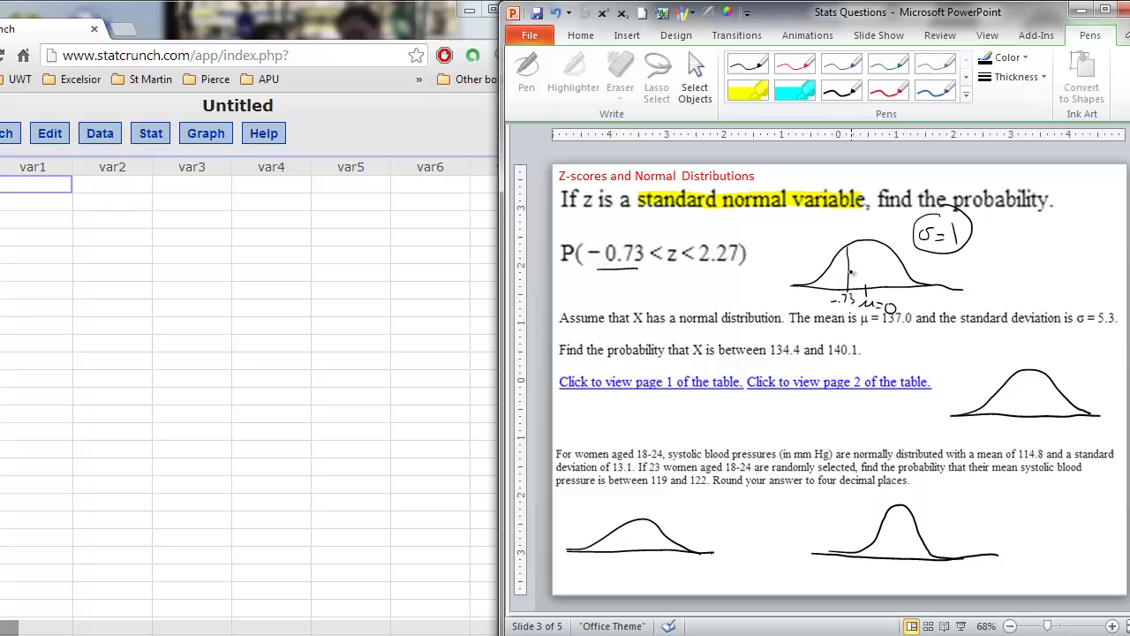
mouse_move(900, 258)
left_mouse_down()
mouse_move(904, 301)
mouse_move(932, 306)
left_mouse_up()
left_click(913, 297)
Step: Hatch the region between -.73 and 2.27 under the first curve in red ink
left_click(884, 94)
mouse_move(860, 245)
left_mouse_down()
mouse_move(859, 284)
mouse_move(887, 253)
left_mouse_up()
left_click_drag(876, 284, 897, 261)
left_click_drag(890, 286, 896, 275)
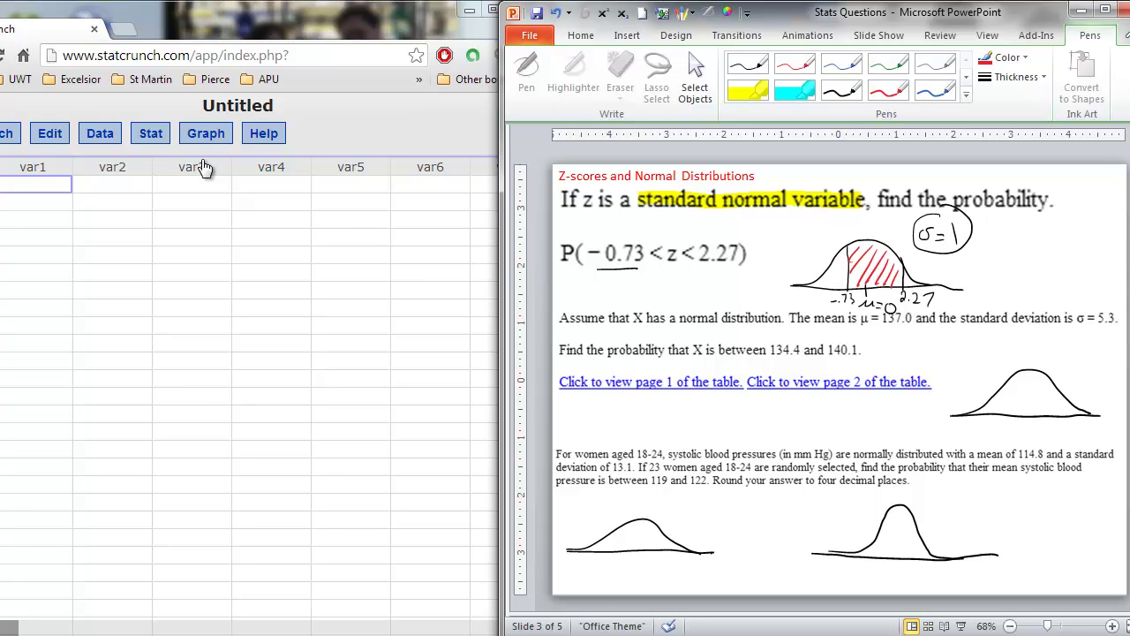
Step: Open StatCrunch's Normal calculator from Stat > Calculators > Normal
left_click(159, 134)
mouse_move(184, 178)
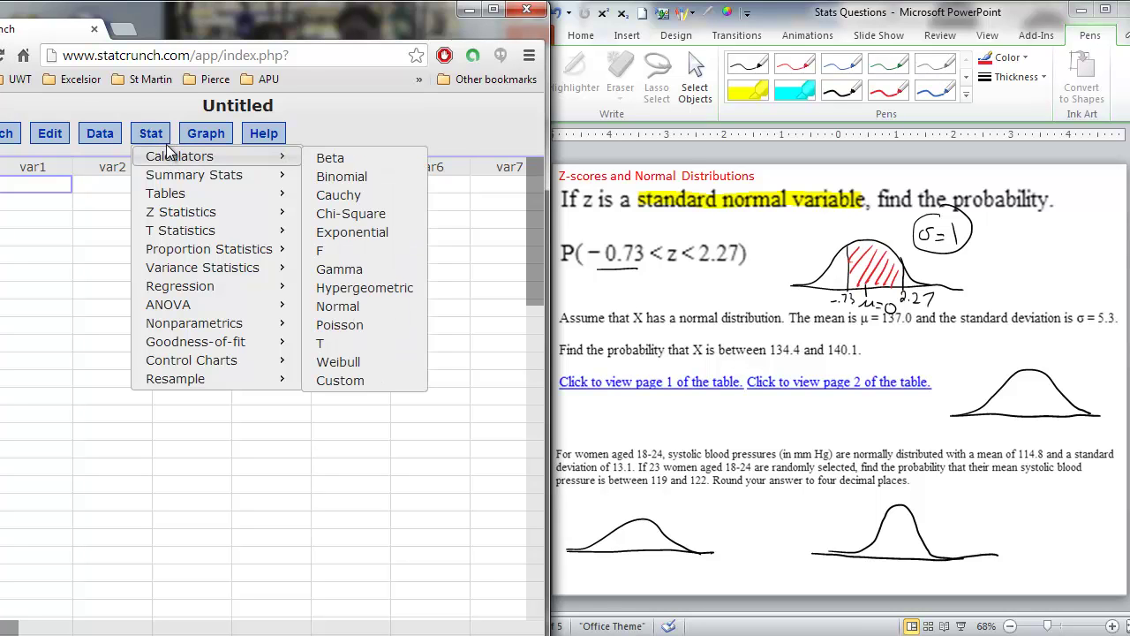
mouse_move(168, 159)
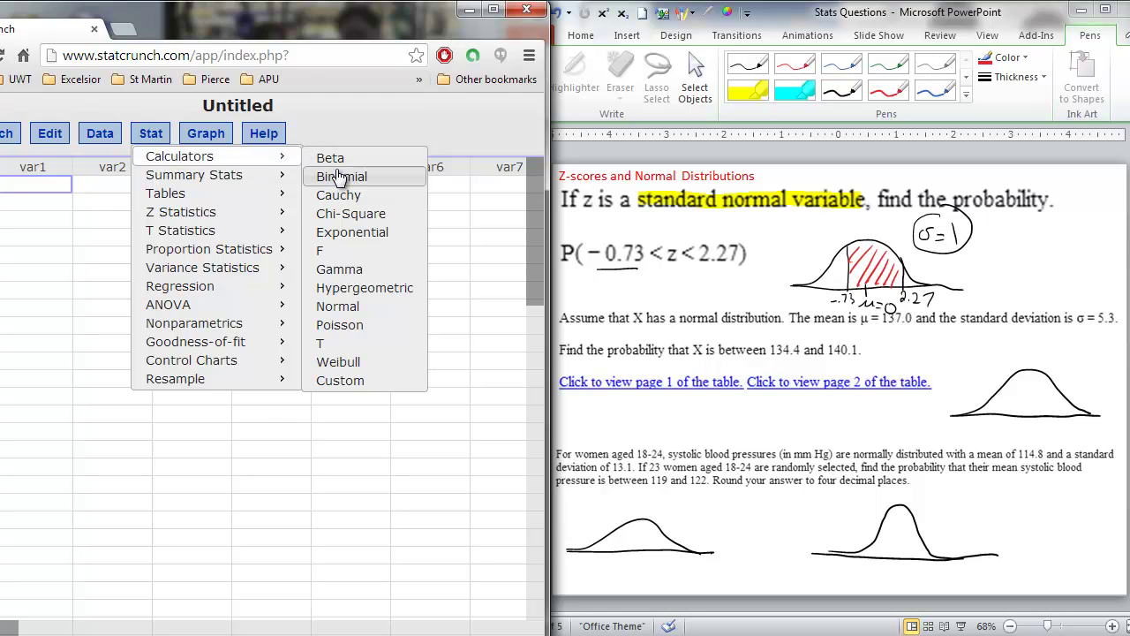
left_click(342, 308)
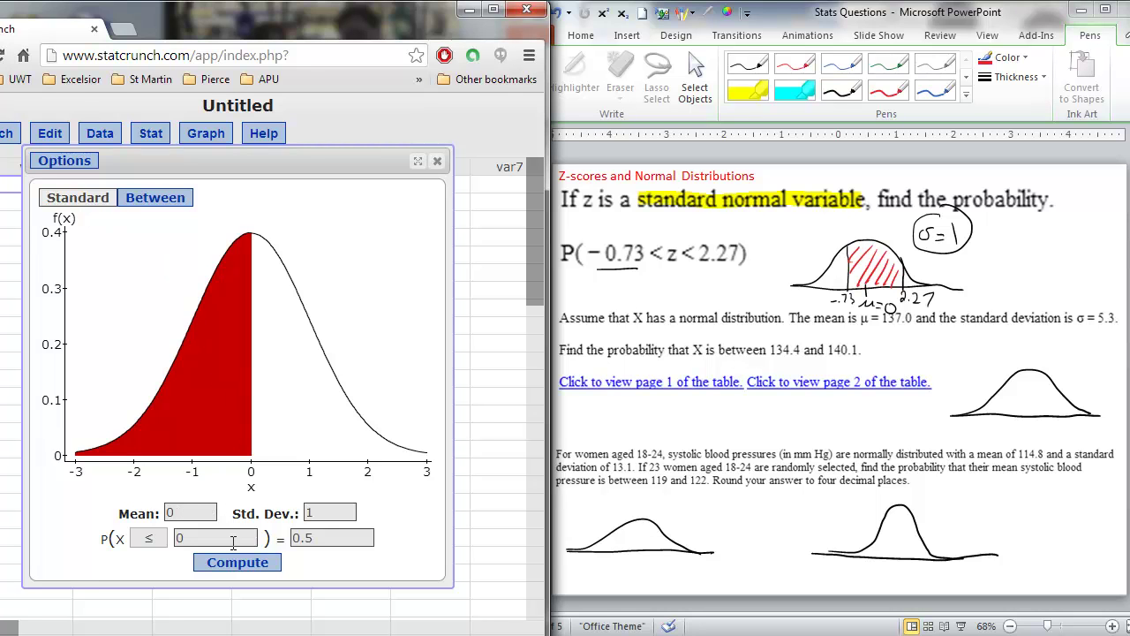
Step: Compute P(X ≥ 2) as a demo, then switch the calculator to the Between form
left_click(149, 537)
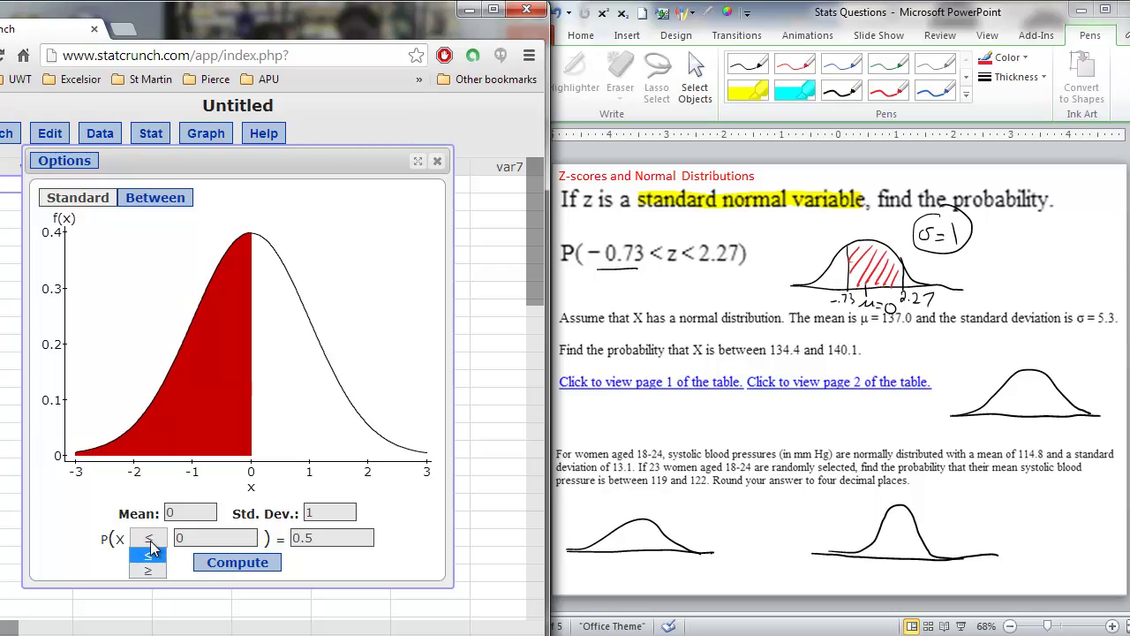
left_click(151, 570)
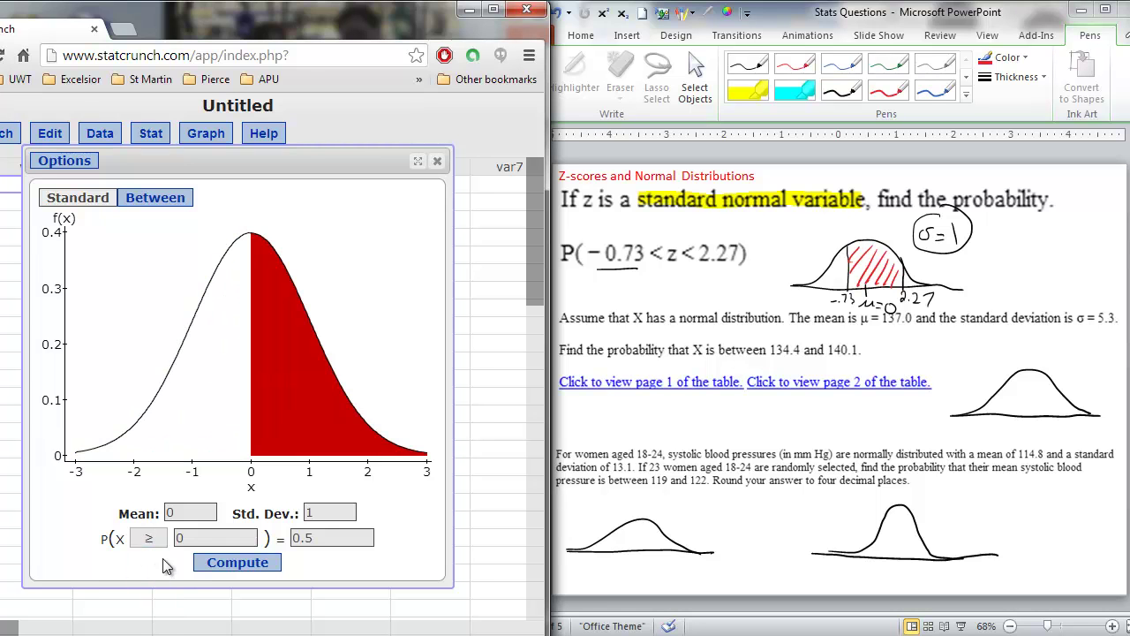
double_click(198, 536)
type("2")
key("Return")
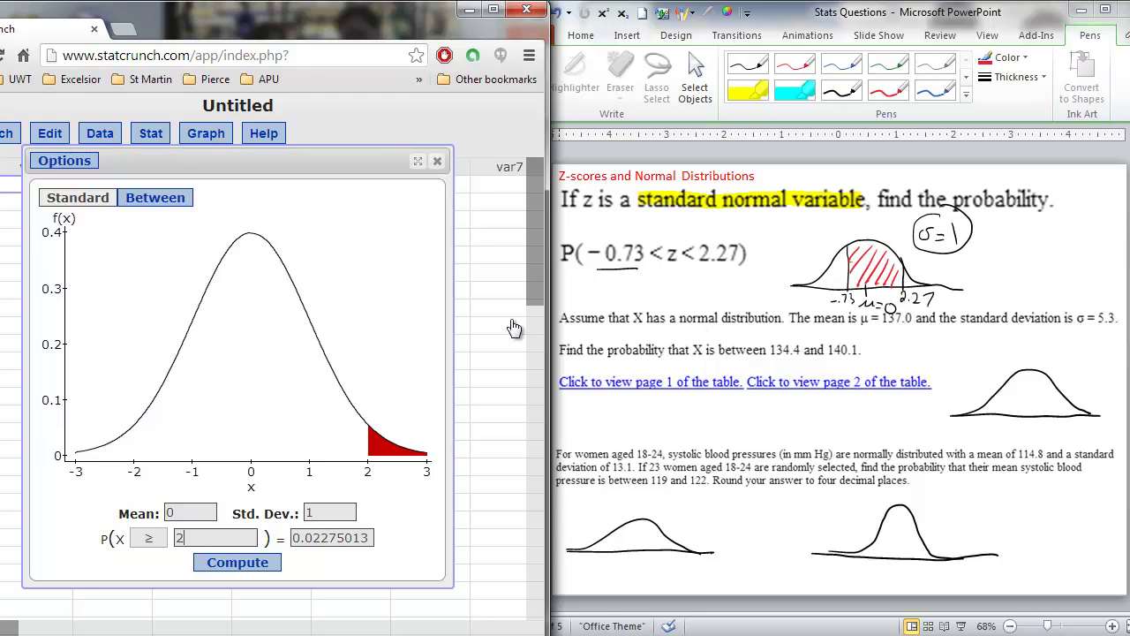
left_click(152, 205)
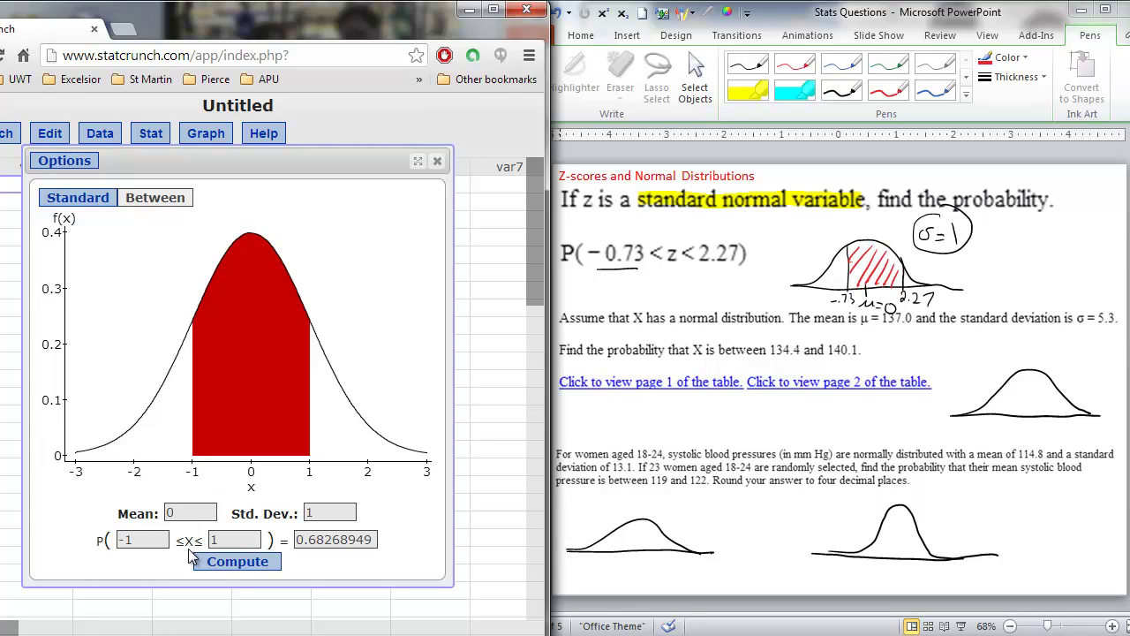
Step: Enter bounds -.73 and 2.27 and compute the between probability, 0.75570112
left_click(150, 539)
key("BackSpace")
type(".73")
key("Tab")
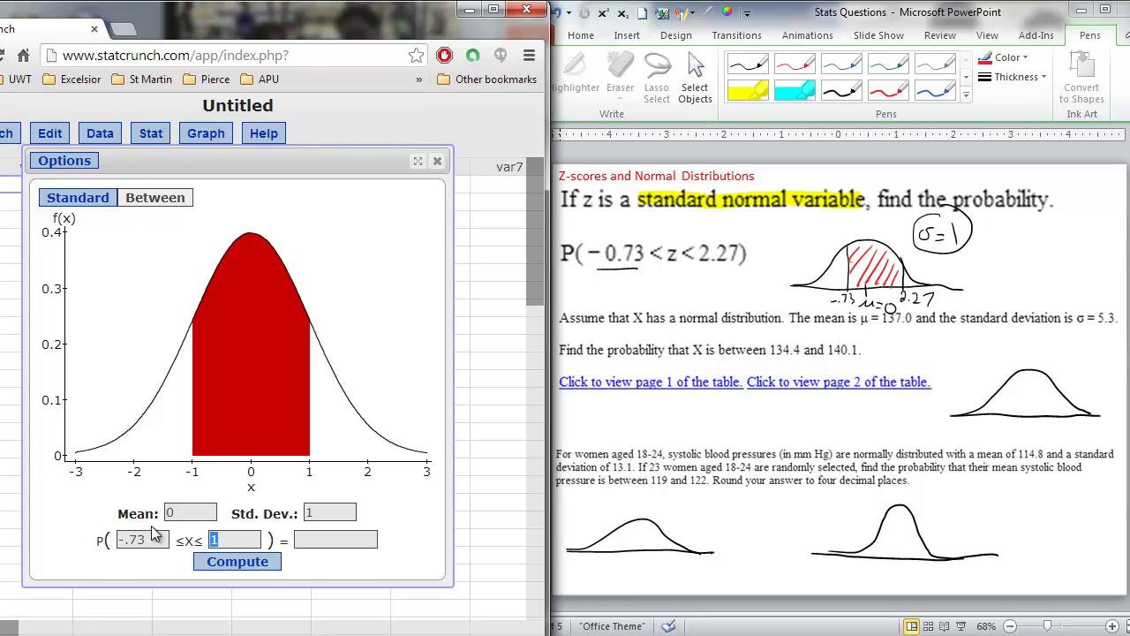
type("2.27")
key("Return")
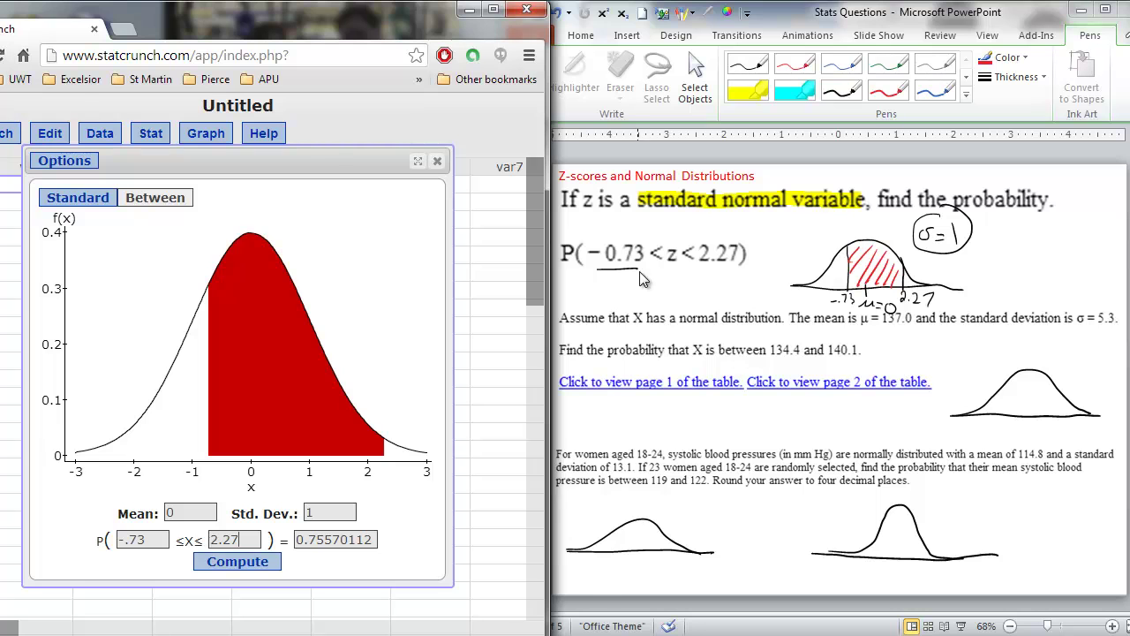
Step: Ink the answer .7557 under P(−0.73 < z < 2.27) on the slide
left_click(663, 276)
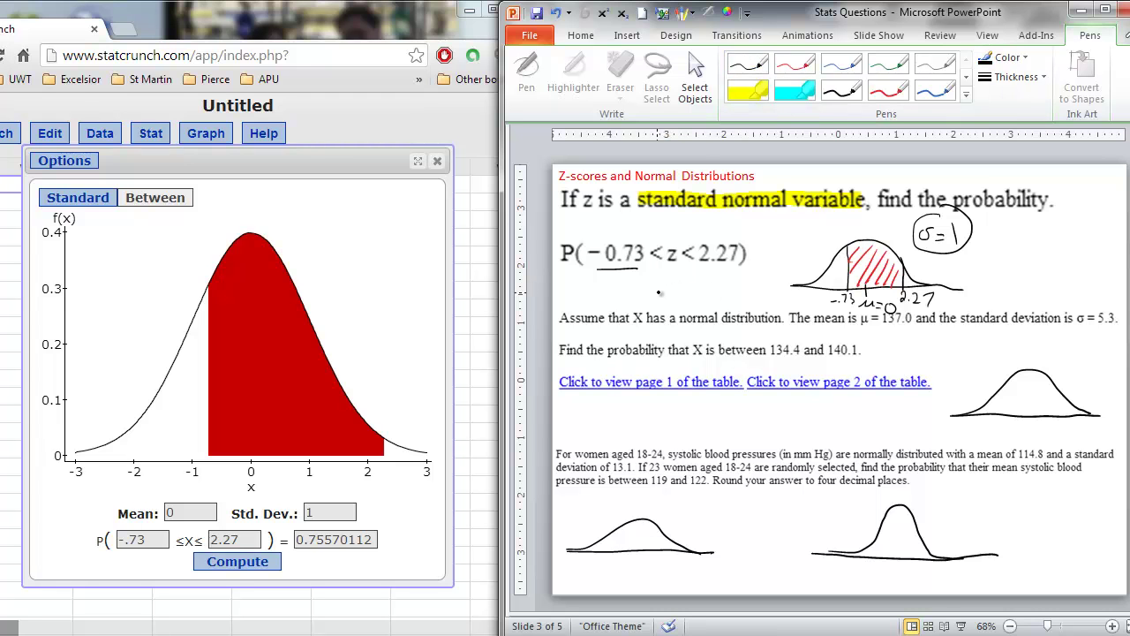
mouse_move(665, 279)
left_mouse_down()
mouse_move(683, 297)
mouse_move(699, 272)
mouse_move(697, 295)
mouse_move(722, 271)
mouse_move(720, 295)
left_mouse_up()
Step: Underline 137.0 and σ = 5.3, then ink 'P(134.4' beside the second problem
left_click_drag(883, 331, 908, 329)
left_click_drag(1077, 333, 1121, 329)
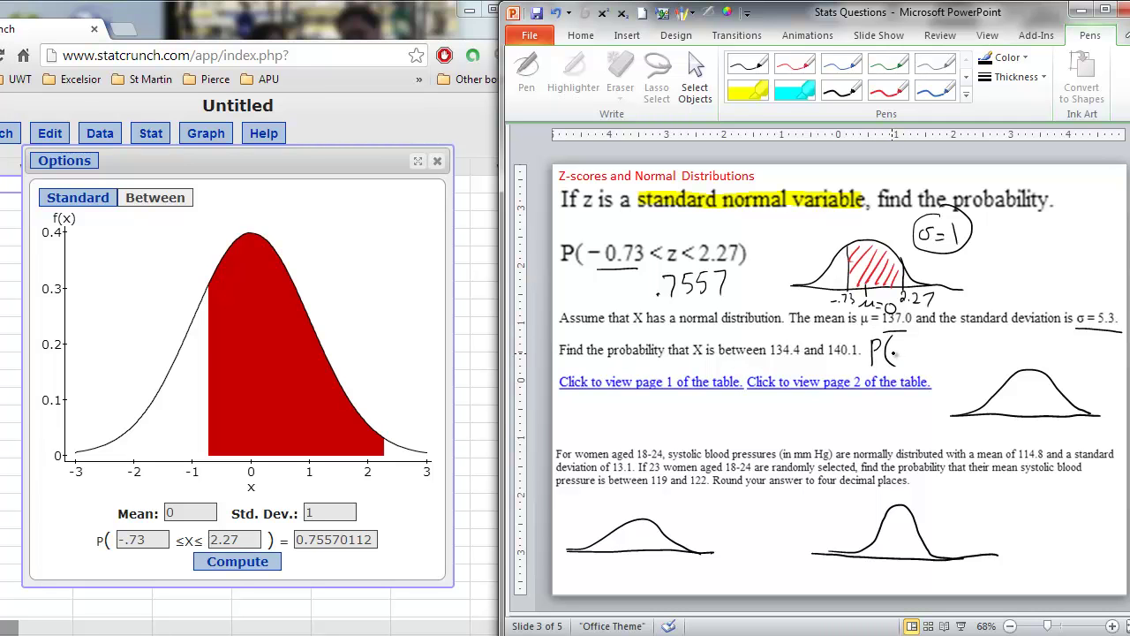
left_click(925, 355)
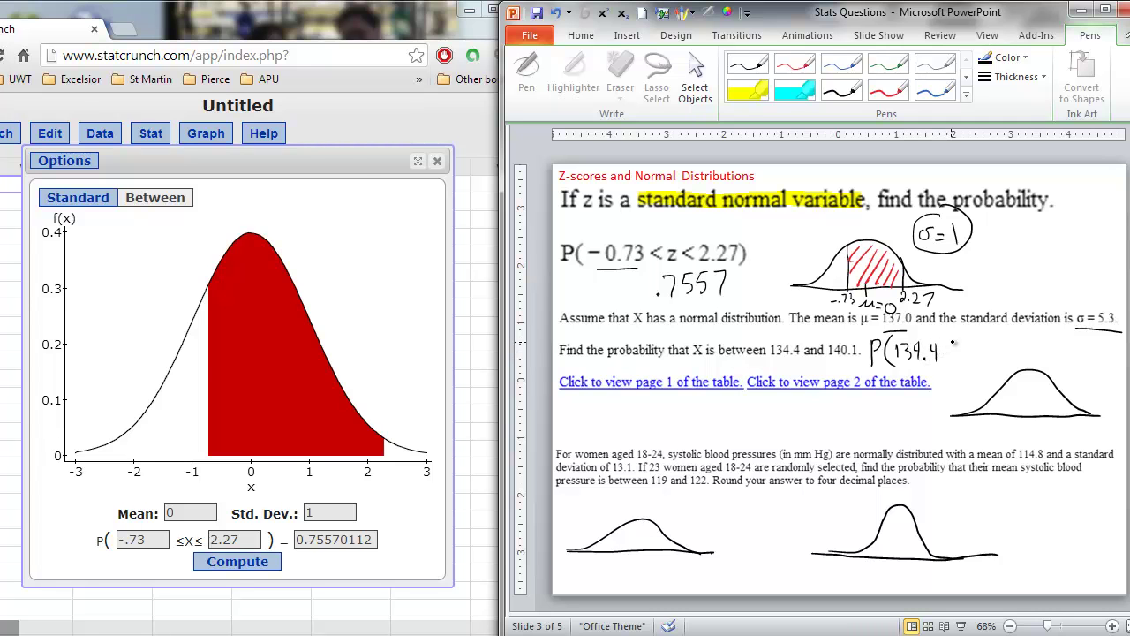